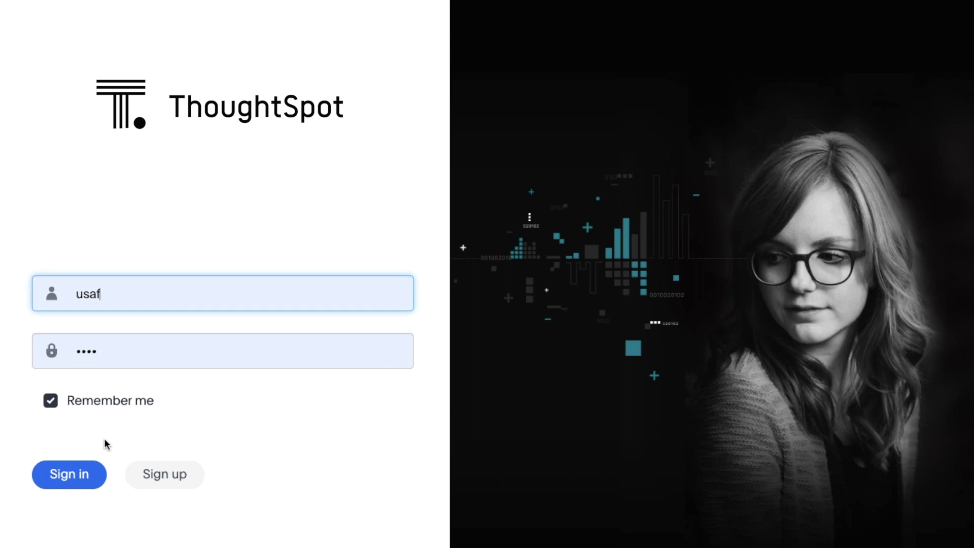
Sign in to ThoughtSpot with the entered username and password, keeping Remember me checked.
left_click(99, 473)
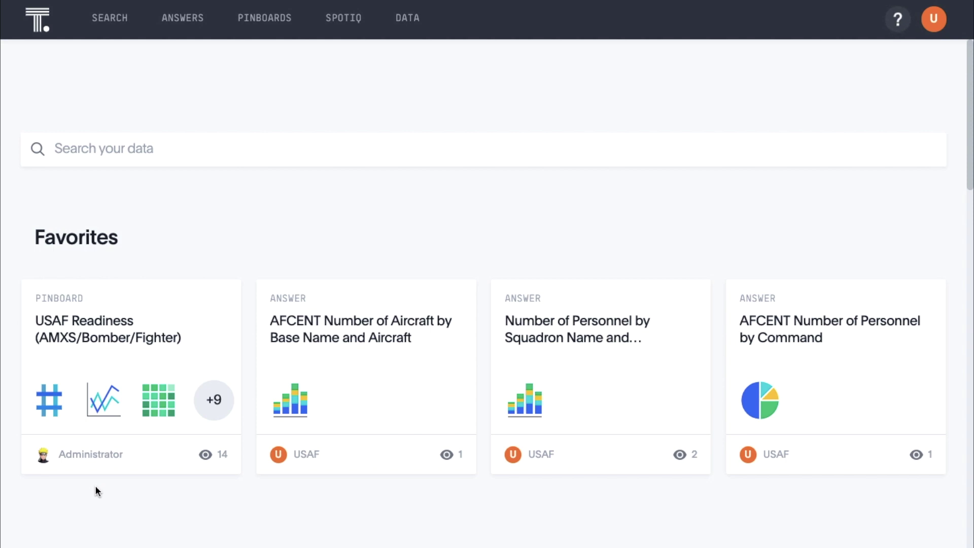
scroll(97, 488, "down", 4)
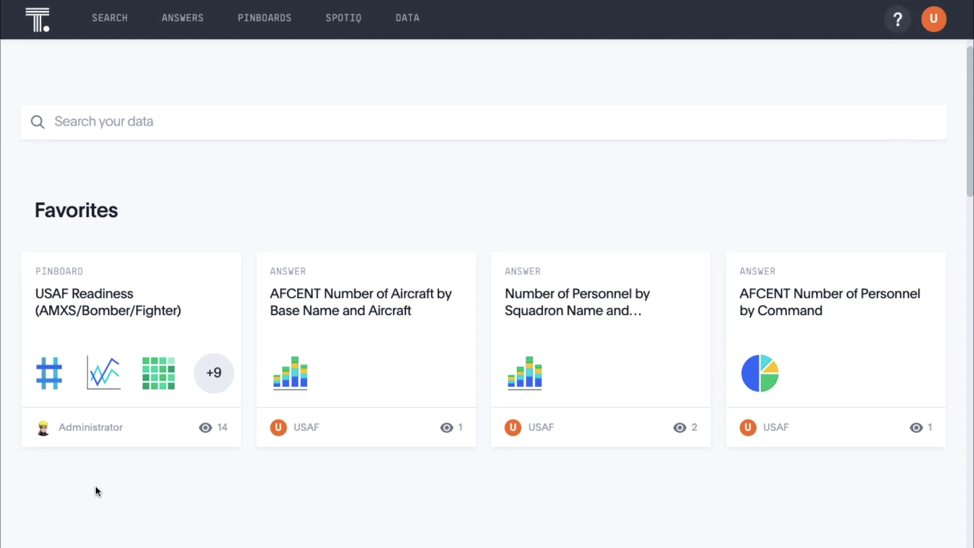
scroll(97, 490, "down", 5)
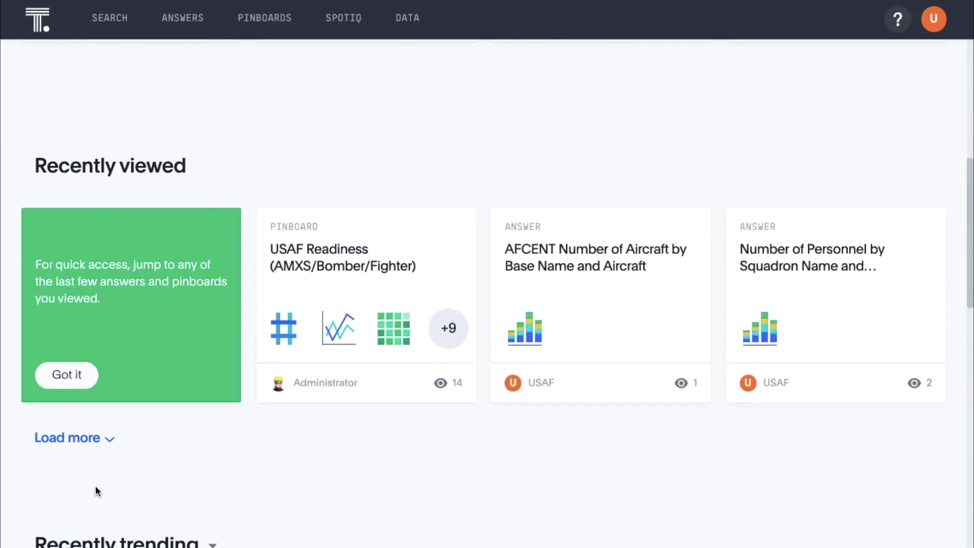
scroll(96, 490, "down", 7)
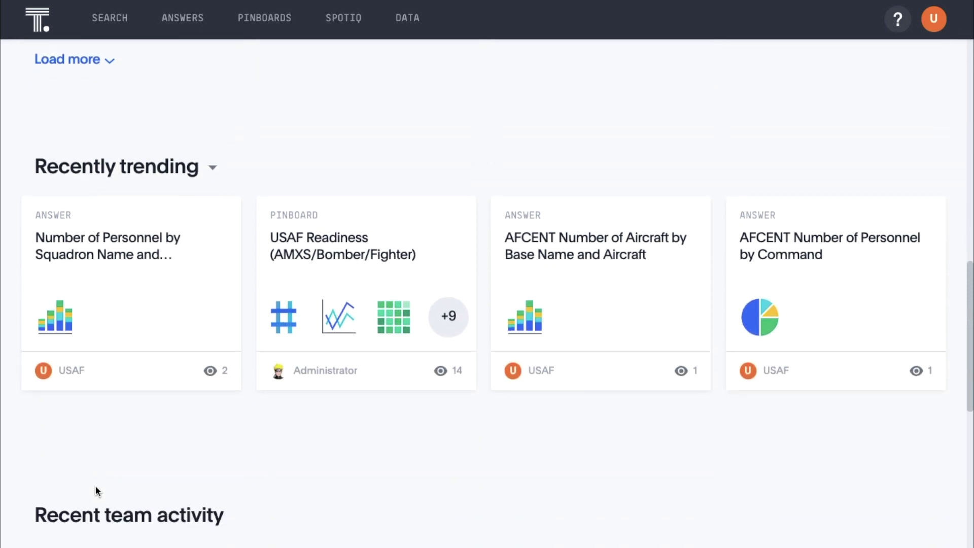
scroll(95, 484, "down", 6)
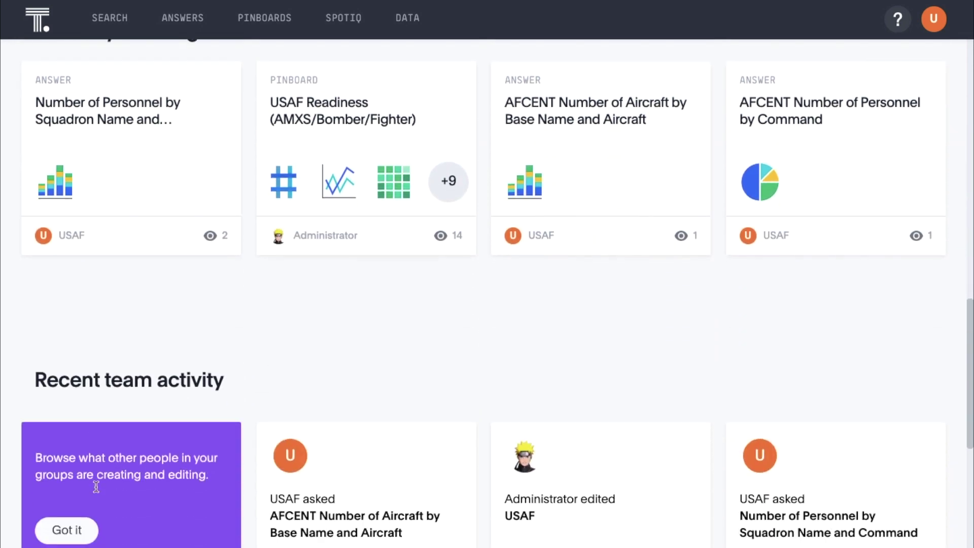
scroll(96, 488, "down", 7)
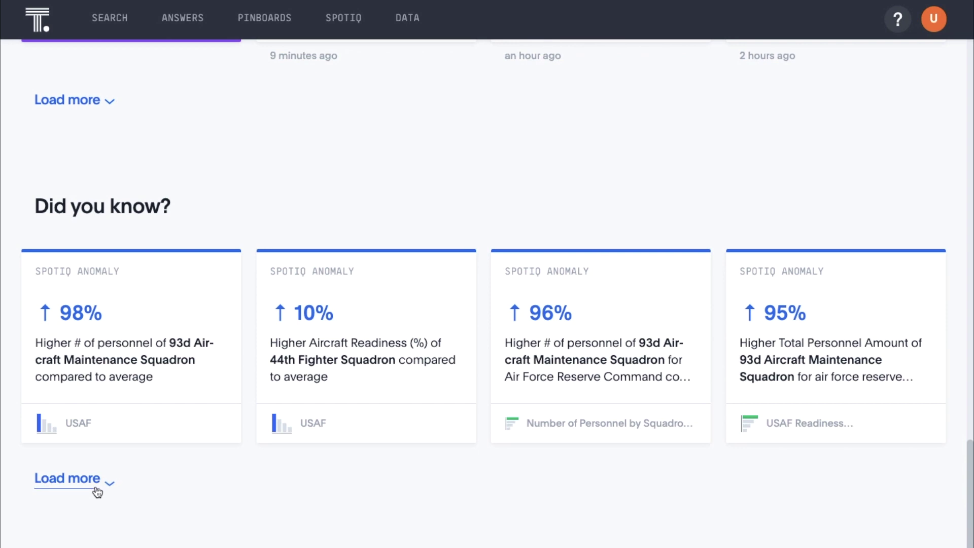
scroll(96, 491, "up", 8)
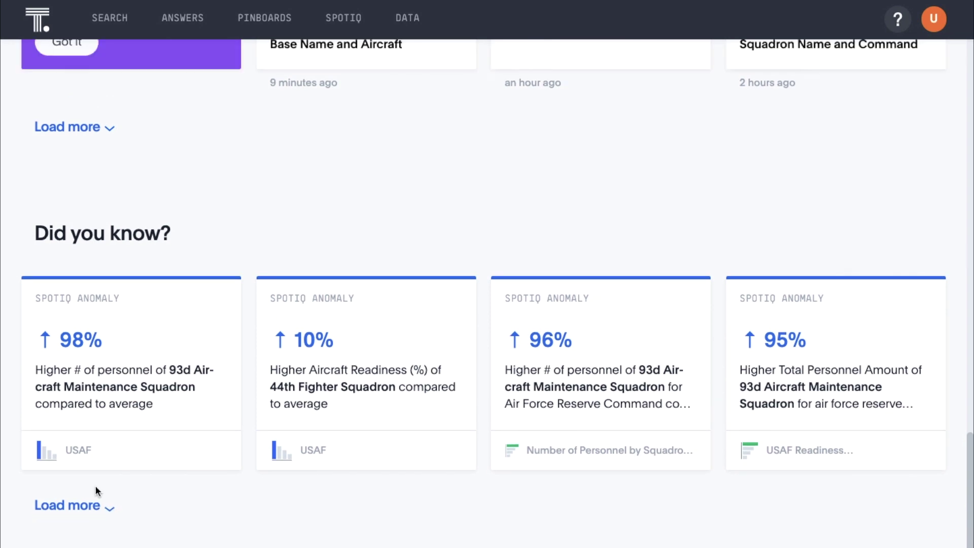
scroll(95, 485, "up", 12)
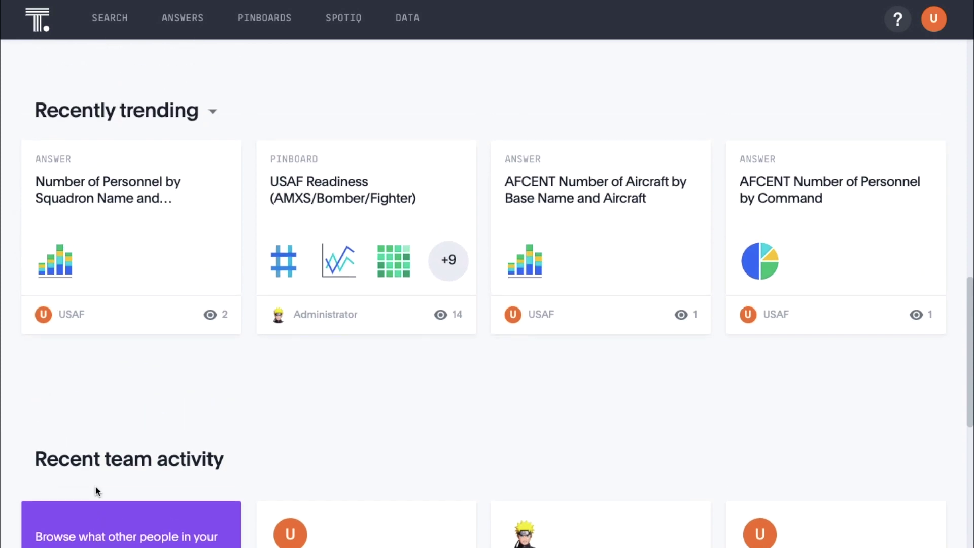
scroll(95, 486, "up", 8)
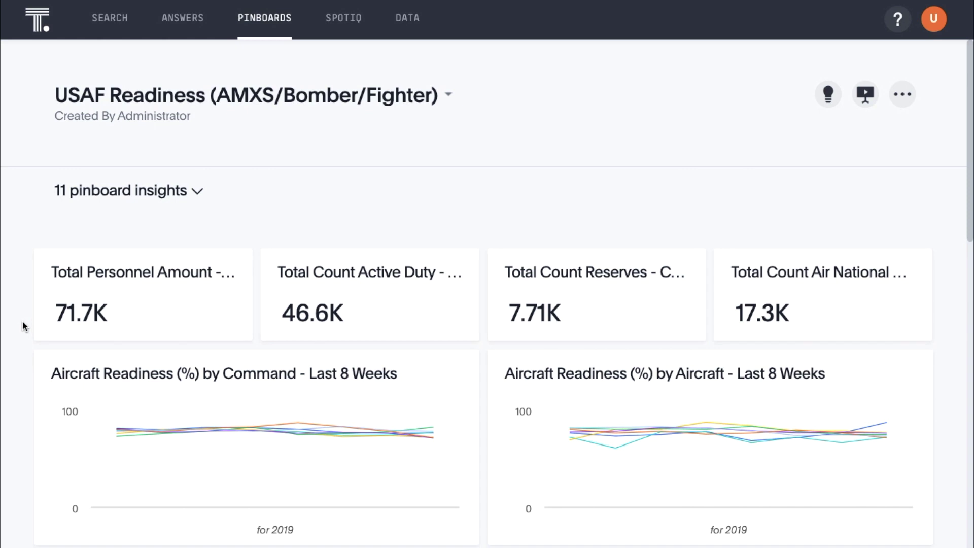
Scroll through the USAF Readiness pinboard charts and back up, then start a blank search.
scroll(22, 320, "down", 8)
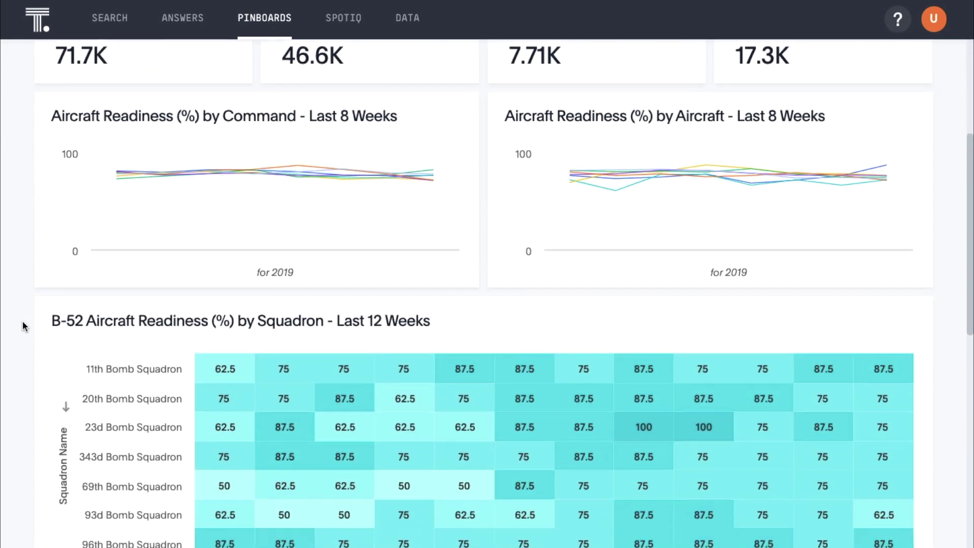
scroll(22, 321, "down", 1)
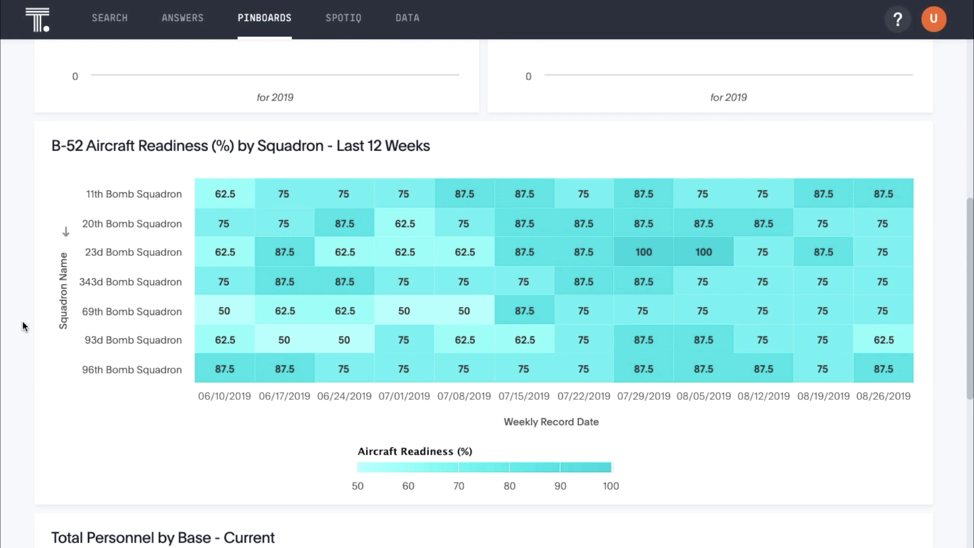
scroll(22, 321, "down", 5)
scroll(22, 326, "down", 3)
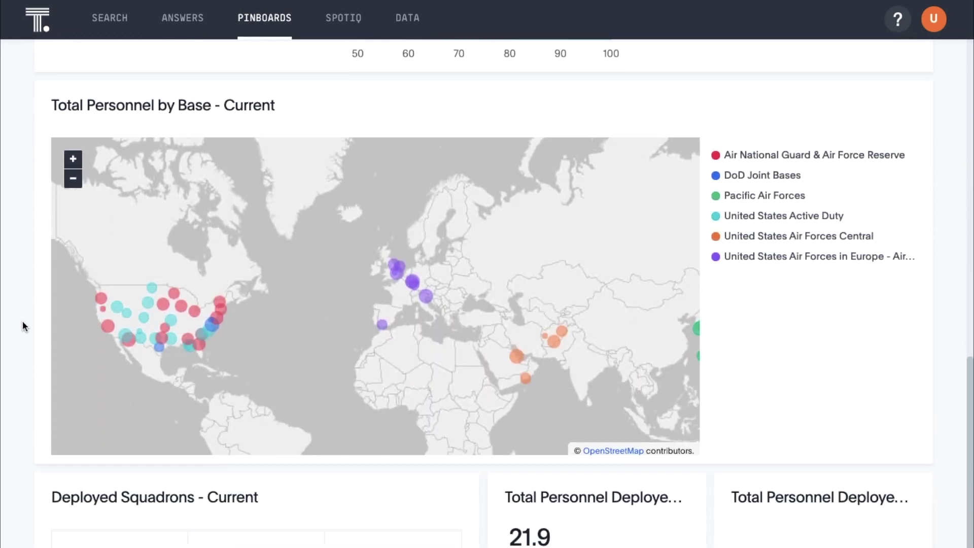
scroll(23, 326, "down", 2)
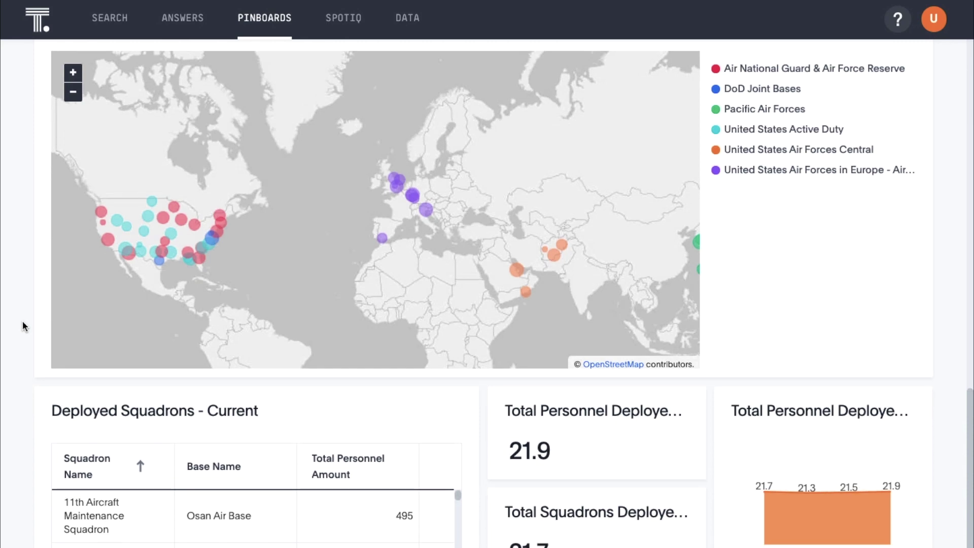
scroll(22, 326, "up", 8)
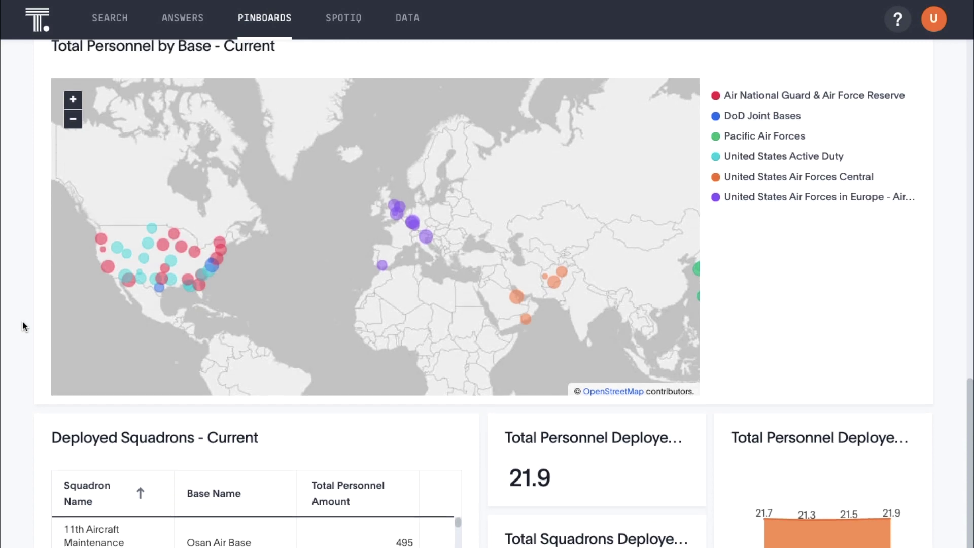
scroll(22, 324, "up", 10)
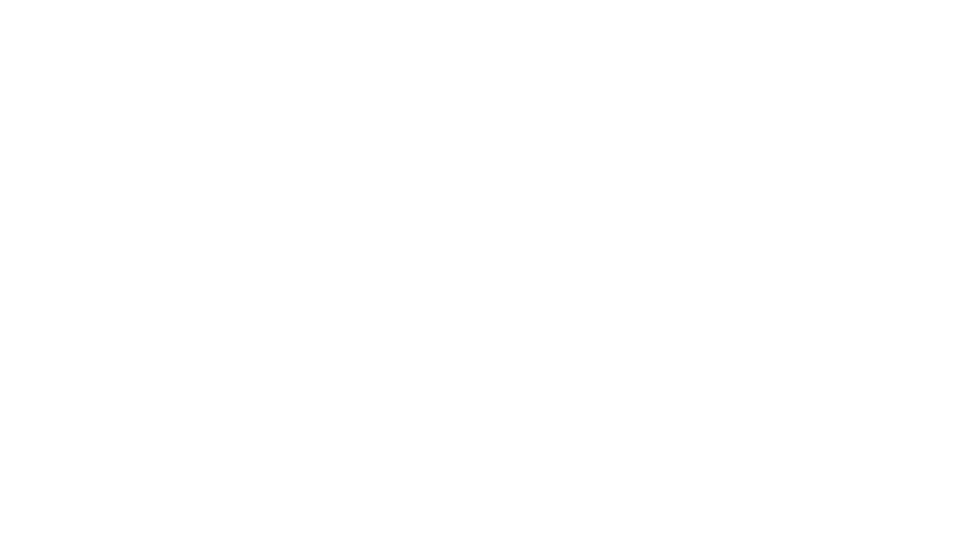
left_click(109, 21)
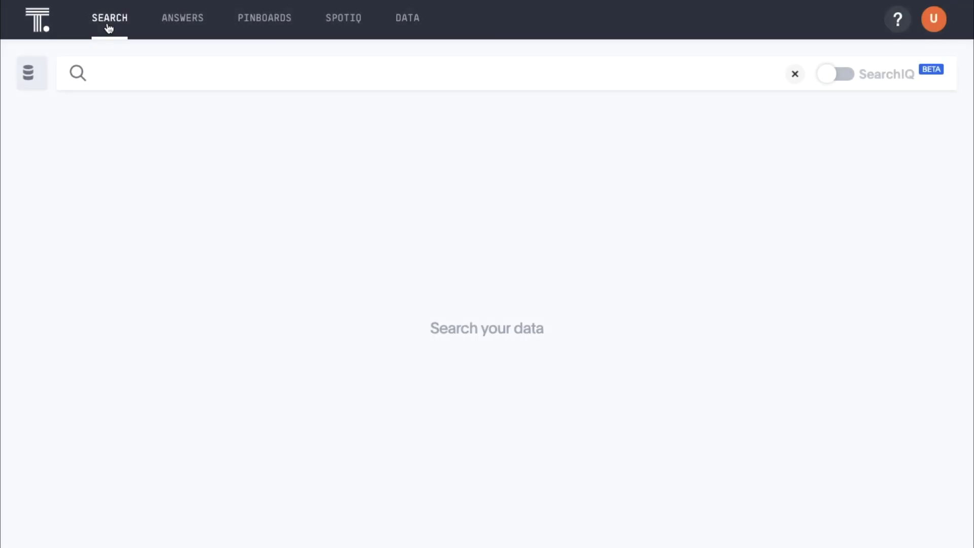
Chart # of personnel by Squadron Name and Command.
left_click(100, 75)
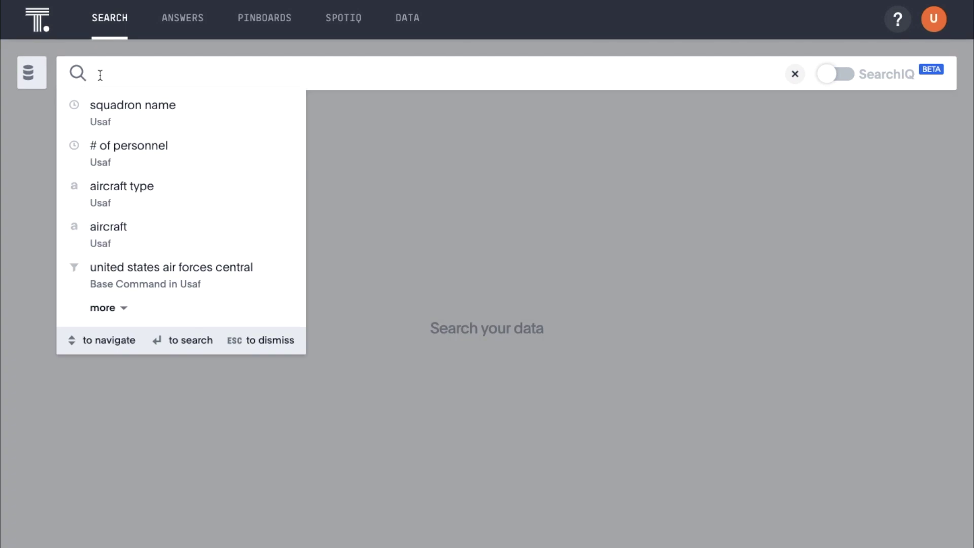
type("s")
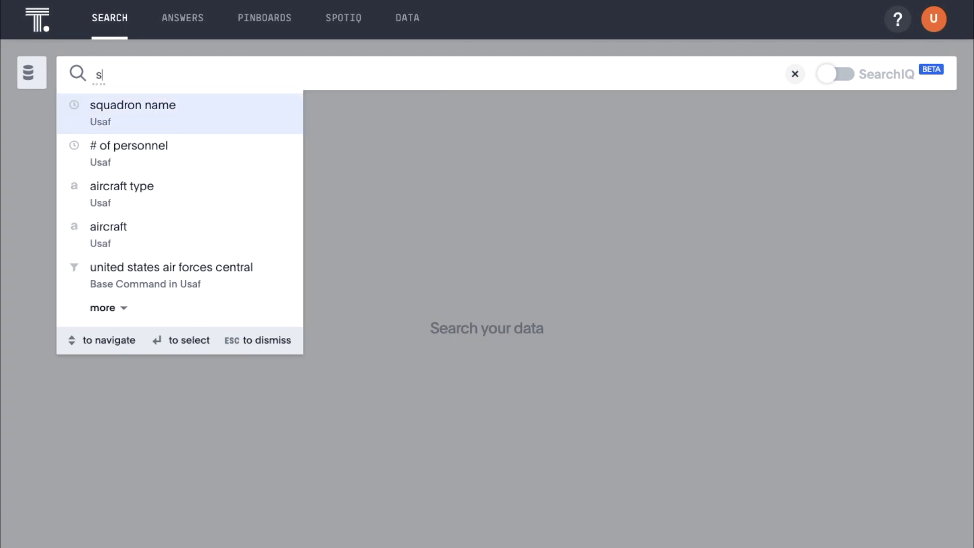
type("quadron name")
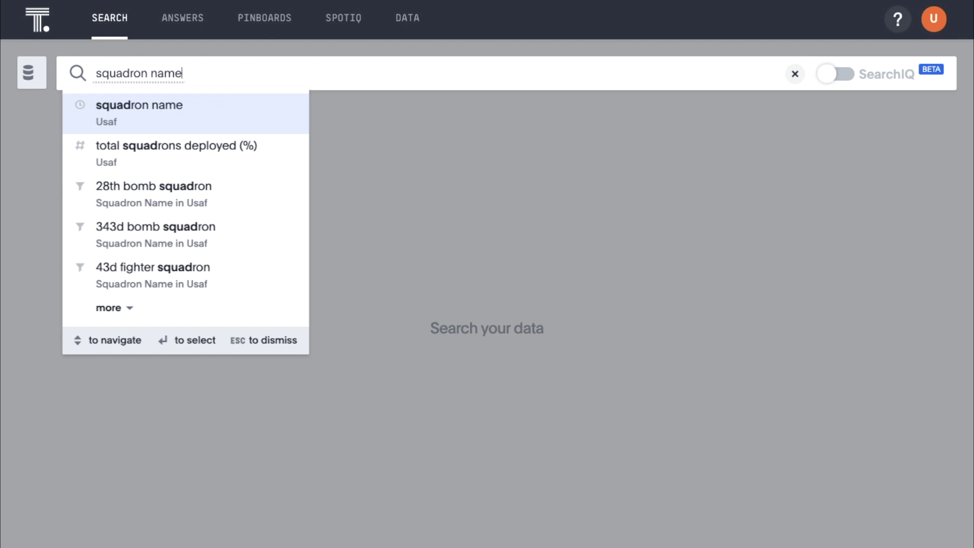
key("Return")
type("command")
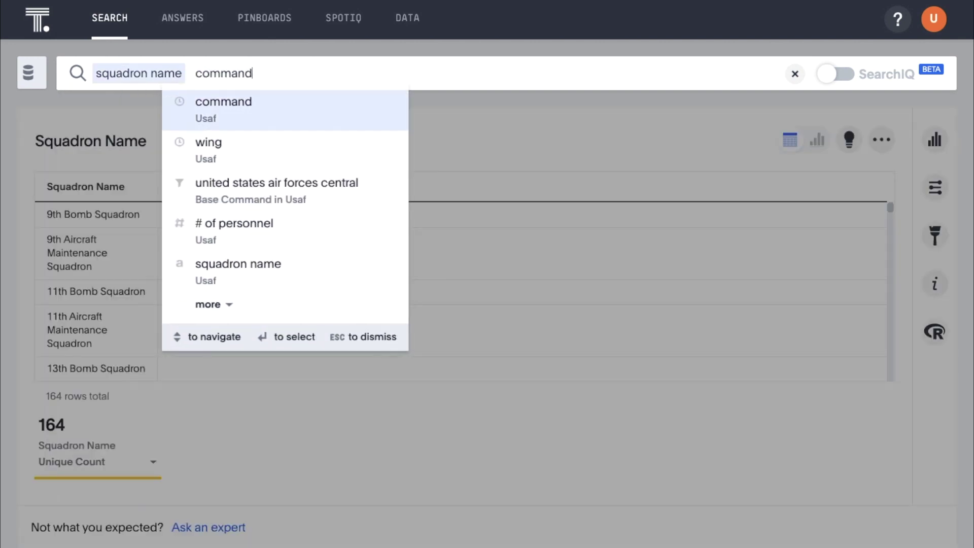
key("Return")
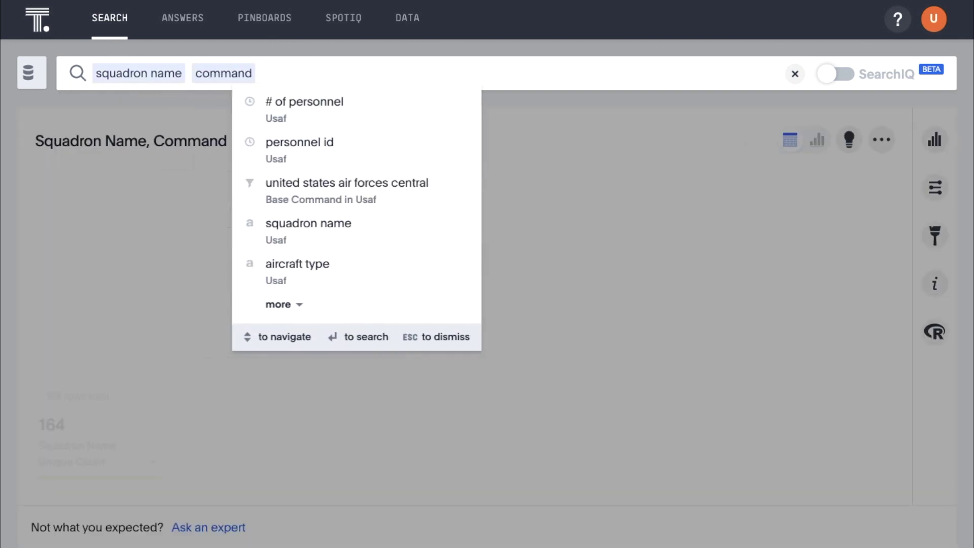
type("# of")
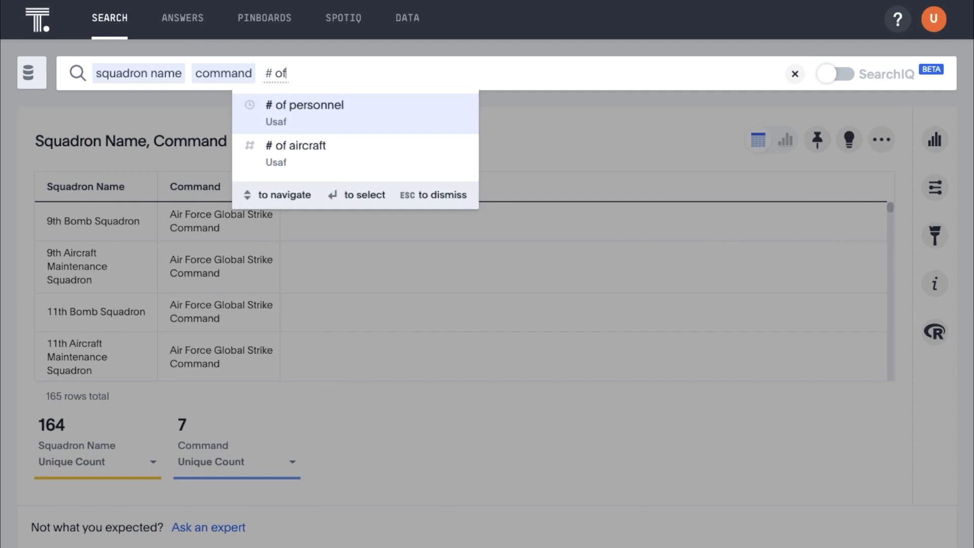
key("Return")
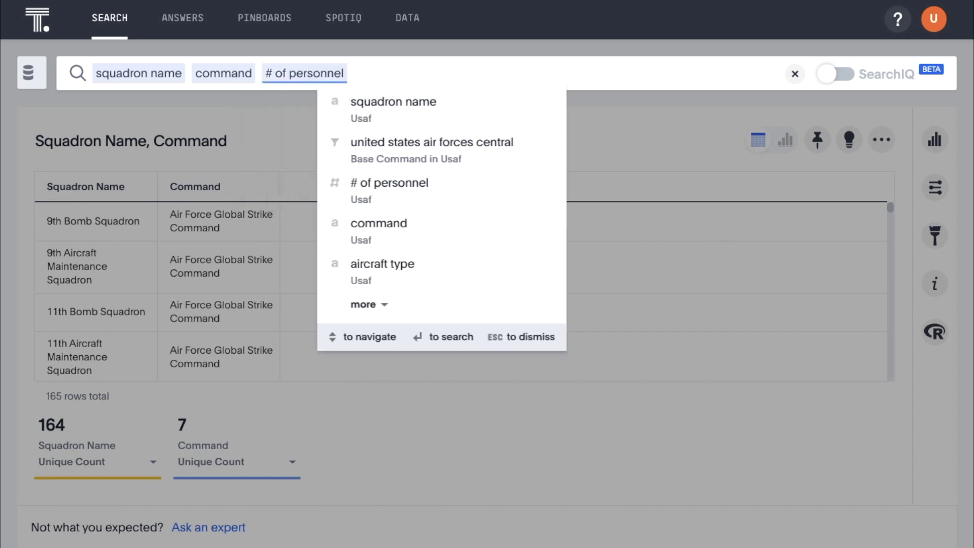
key("Escape")
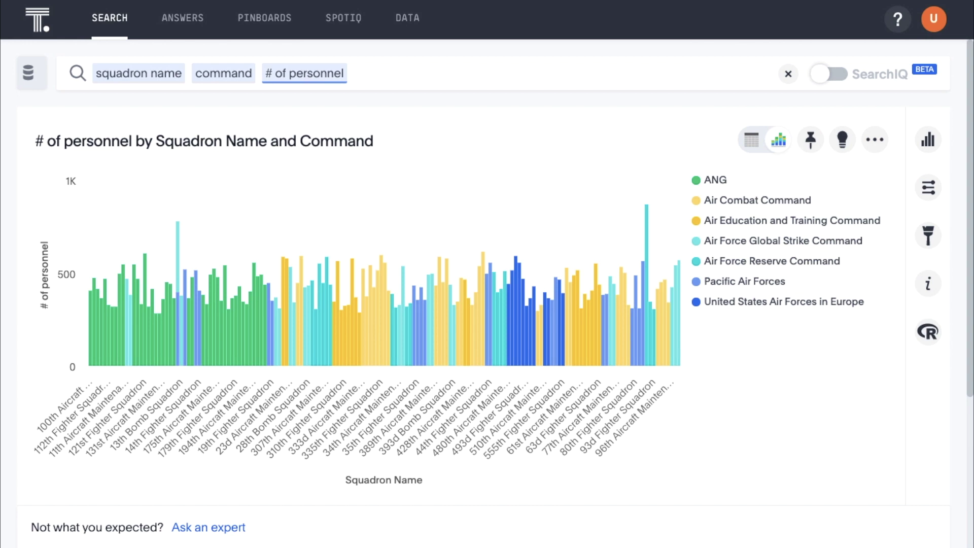
Filter the personnel chart to the united states air forces central base command.
left_click(355, 74)
type("united states")
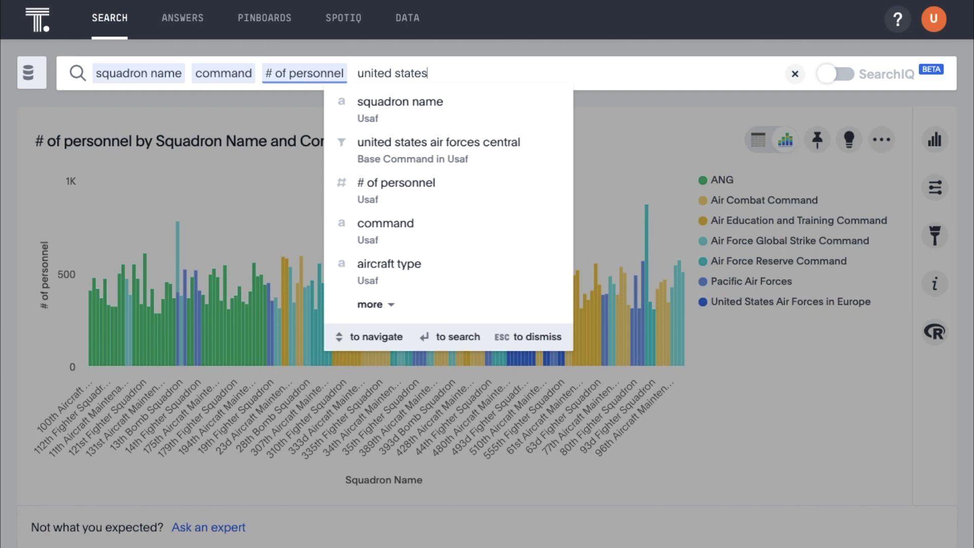
key("Return")
key("Return")
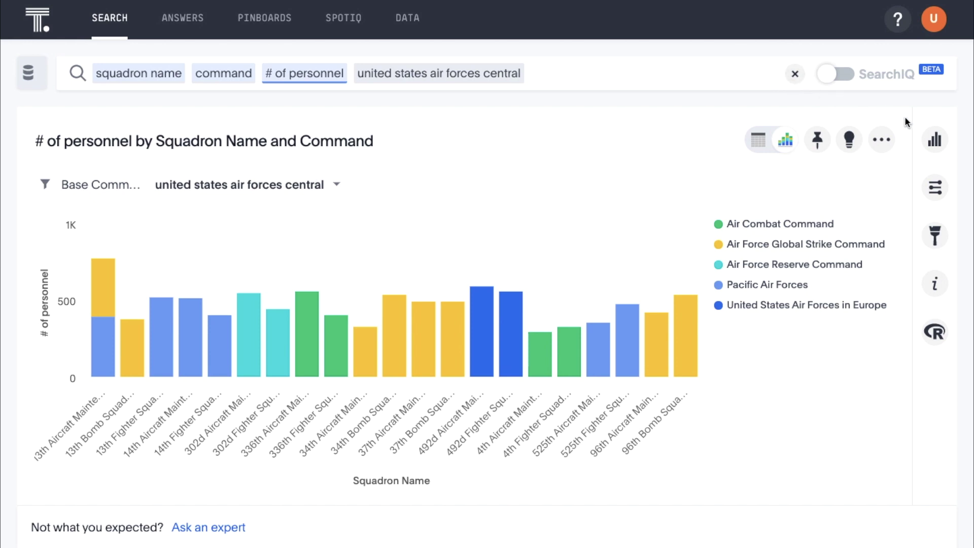
Switch the filtered personnel answer to a Pie chart.
left_click(931, 139)
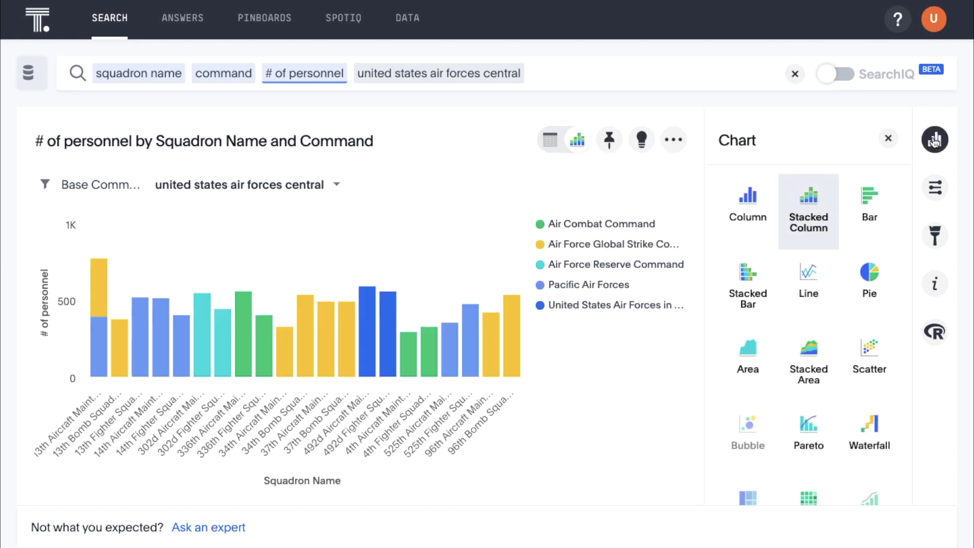
left_click(869, 282)
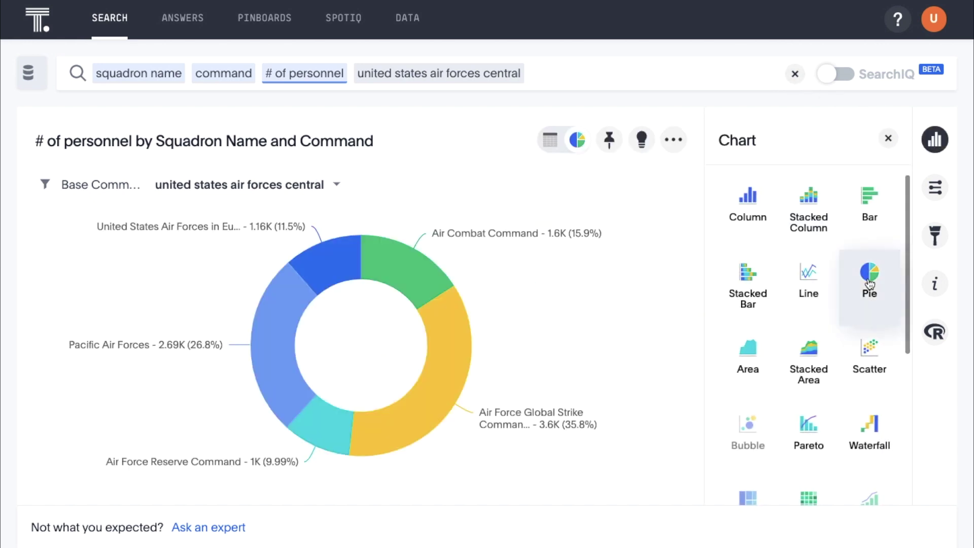
left_click(888, 139)
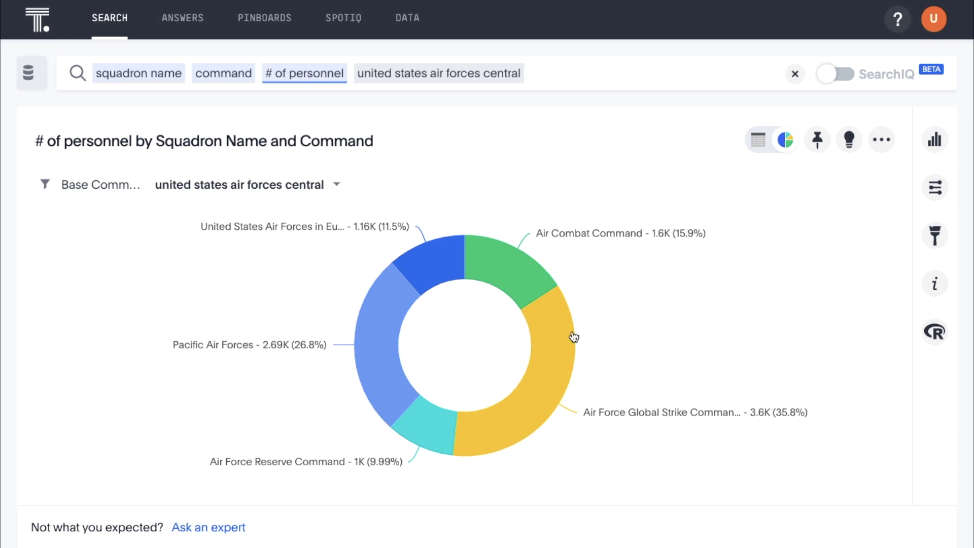
Drill the Air Force Global Strike Command slice down by Base Name.
right_click(559, 346)
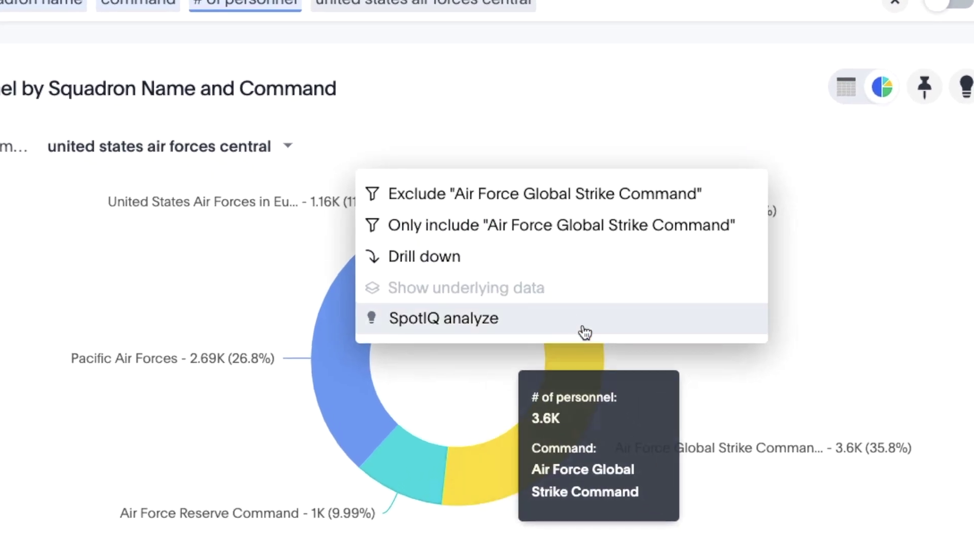
left_click(531, 261)
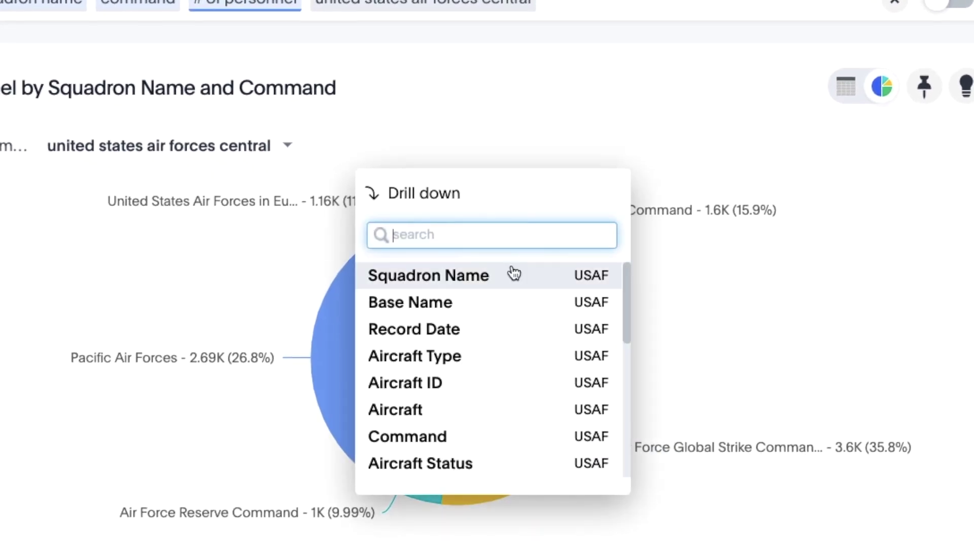
left_click(500, 301)
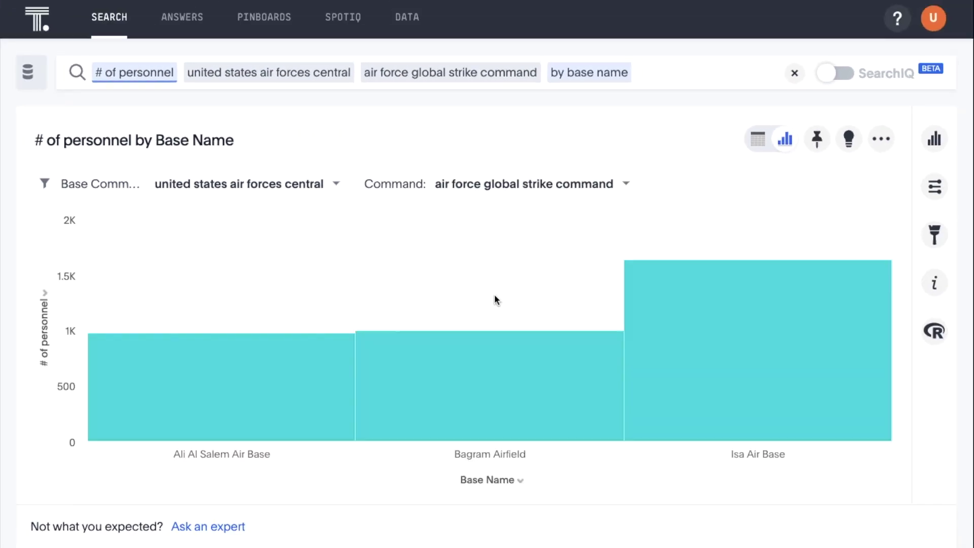
mouse_move(641, 308)
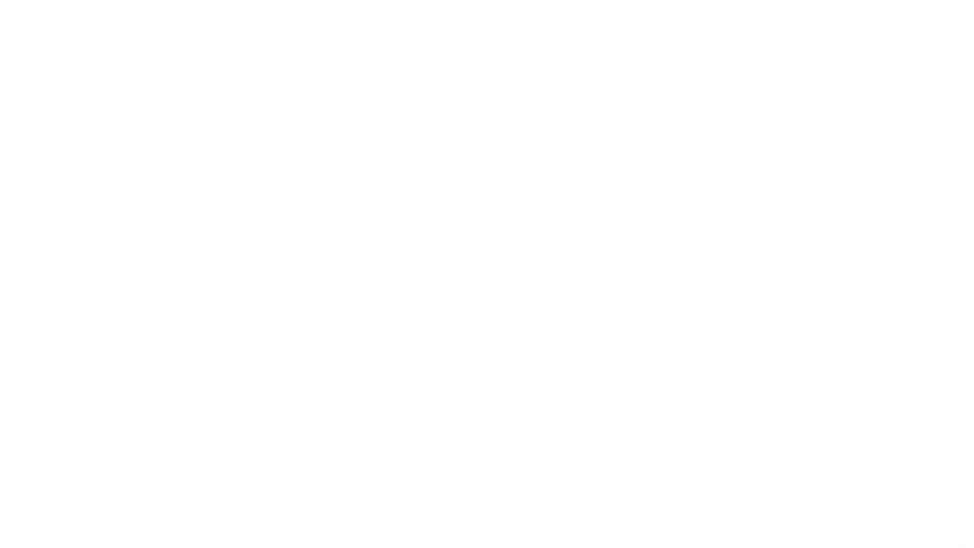
Search # of aircraft by base name, filtered to united states air forces central.
left_click(98, 74)
type("aircraft")
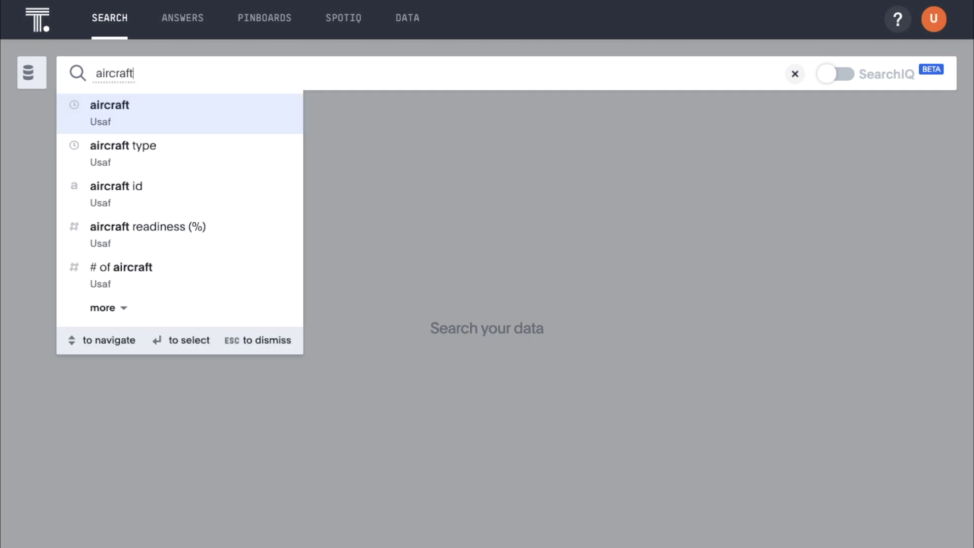
type(" #")
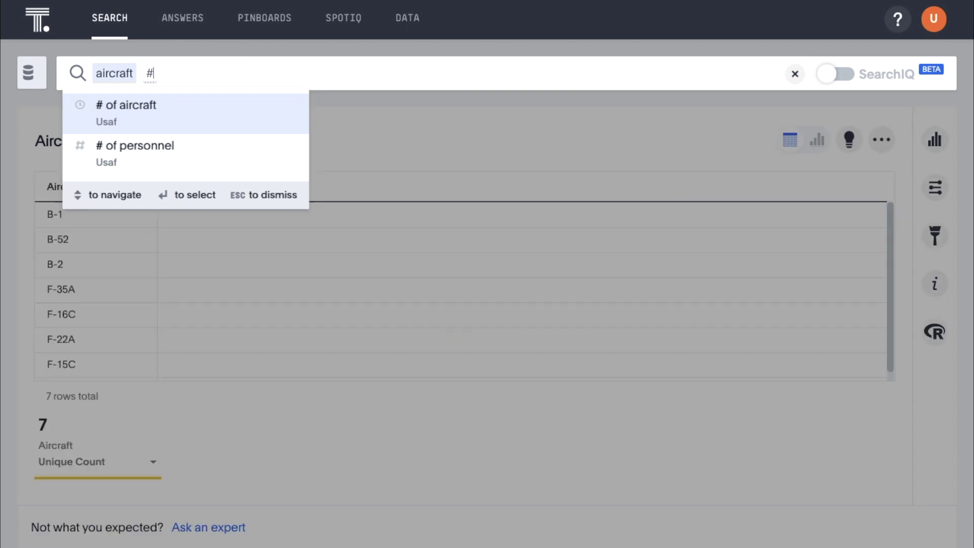
key("Return")
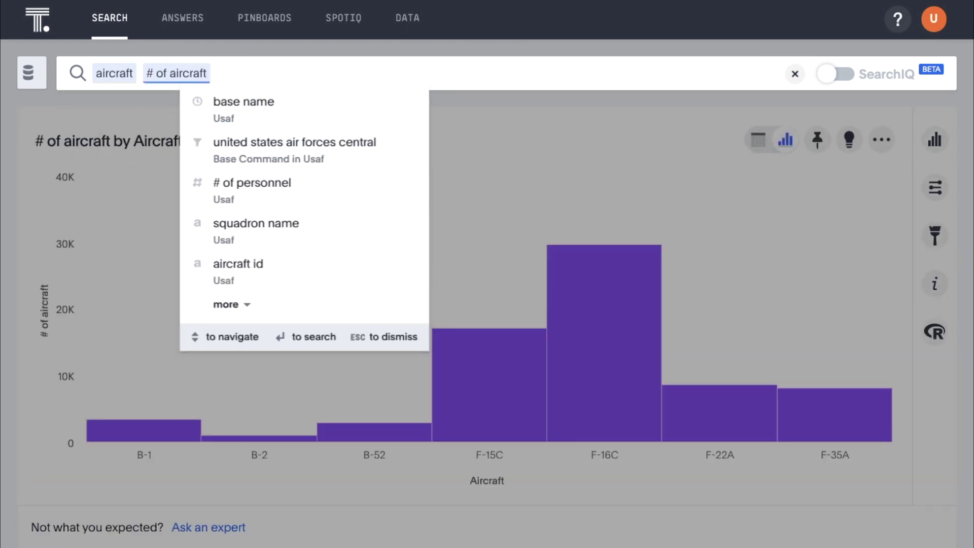
type("base name")
key("Return")
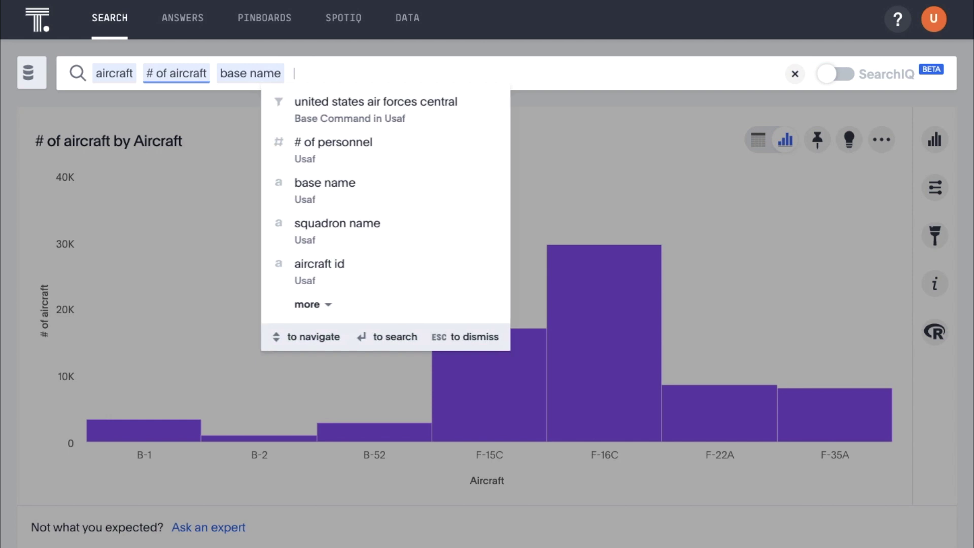
type("uni")
key("Return")
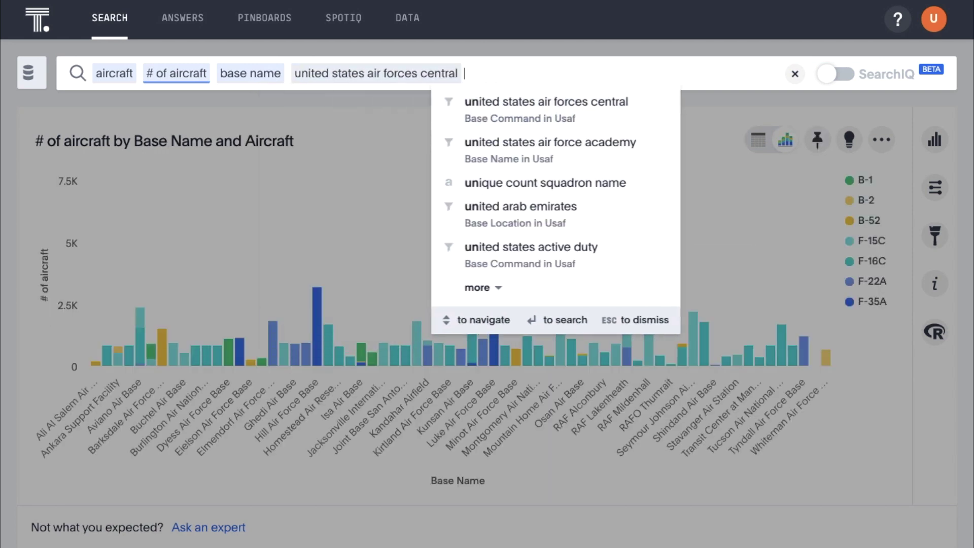
key("Return")
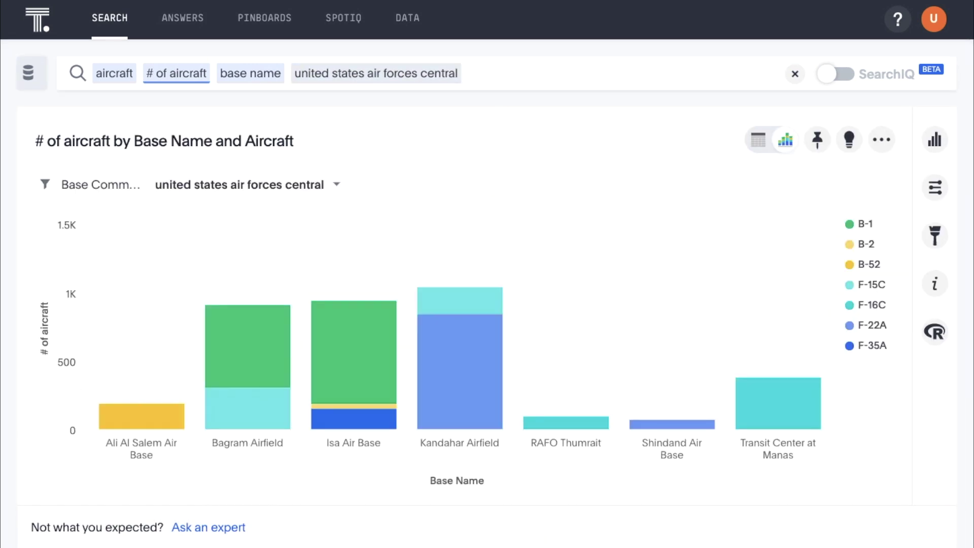
left_click(472, 73)
Add the aircraft status = ready filter to the aircraft-by-base chart.
type("ai")
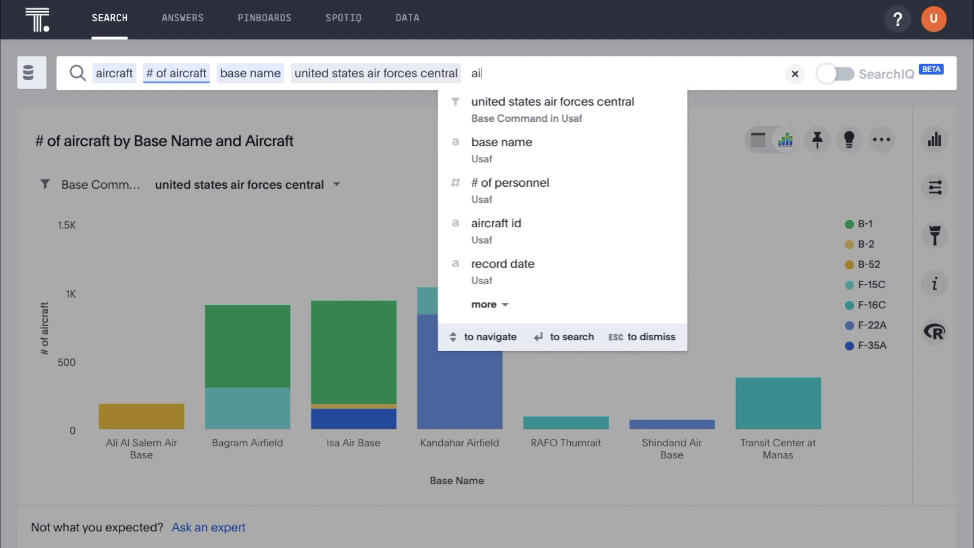
type("rcraft statu")
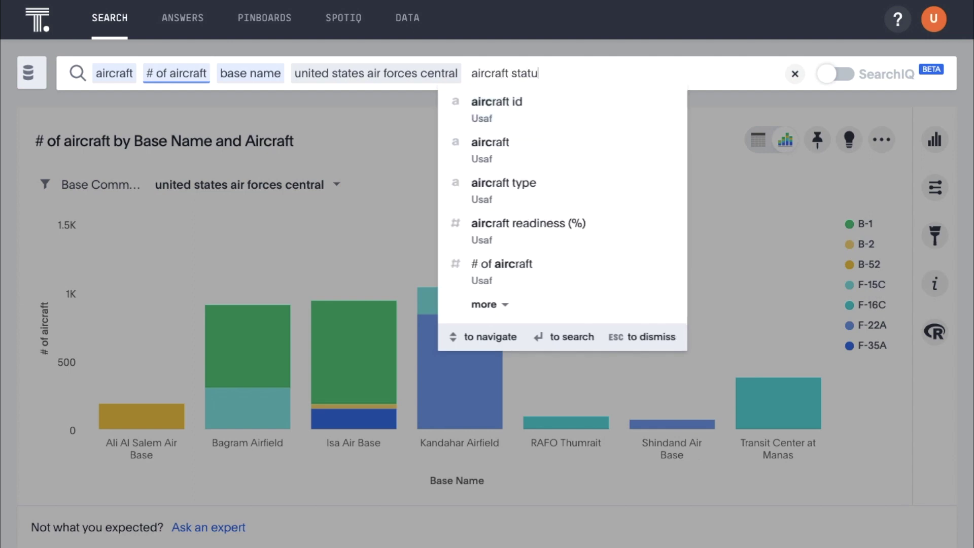
type("s = ready")
key("Return")
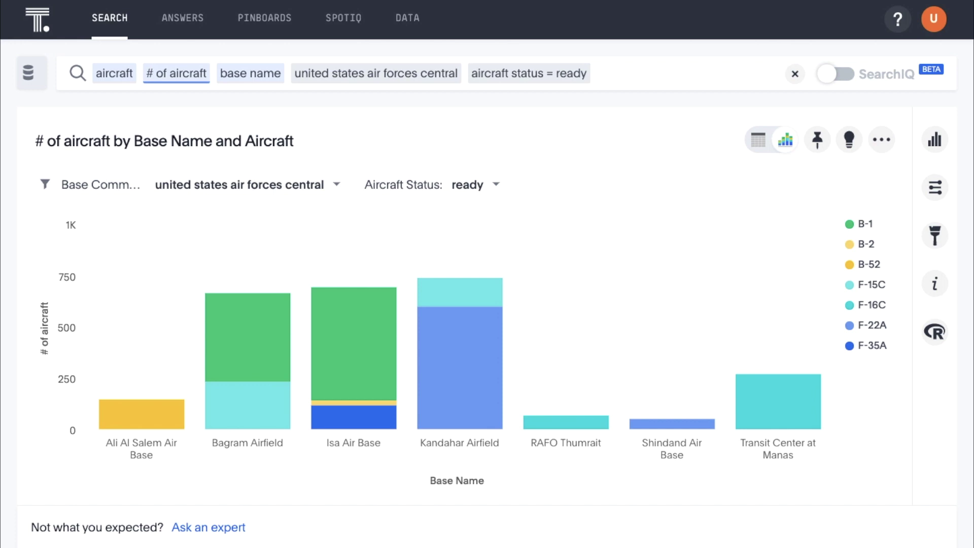
Add 'weekly' to chart ready aircraft per week, then scroll to the SpotIQ insights.
left_click(597, 74)
type("weekly")
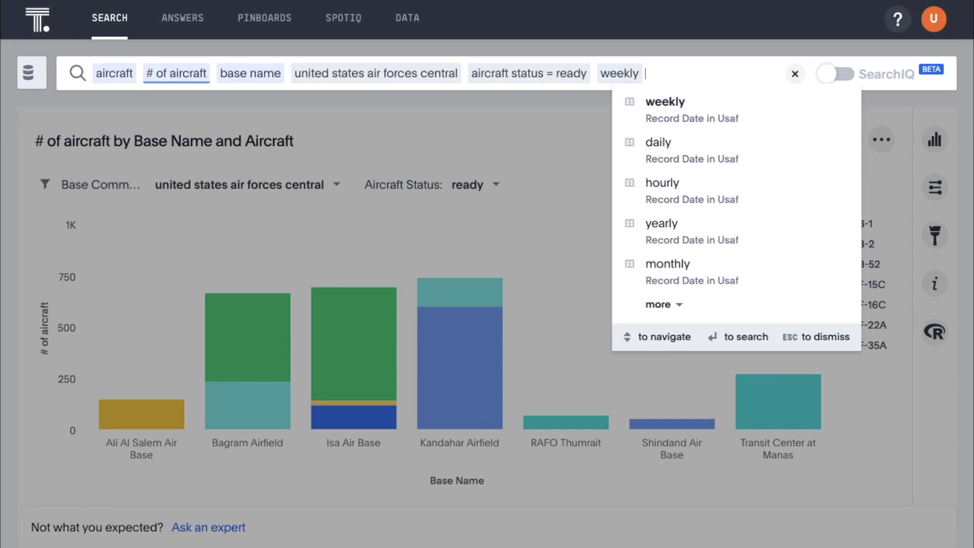
key("Return")
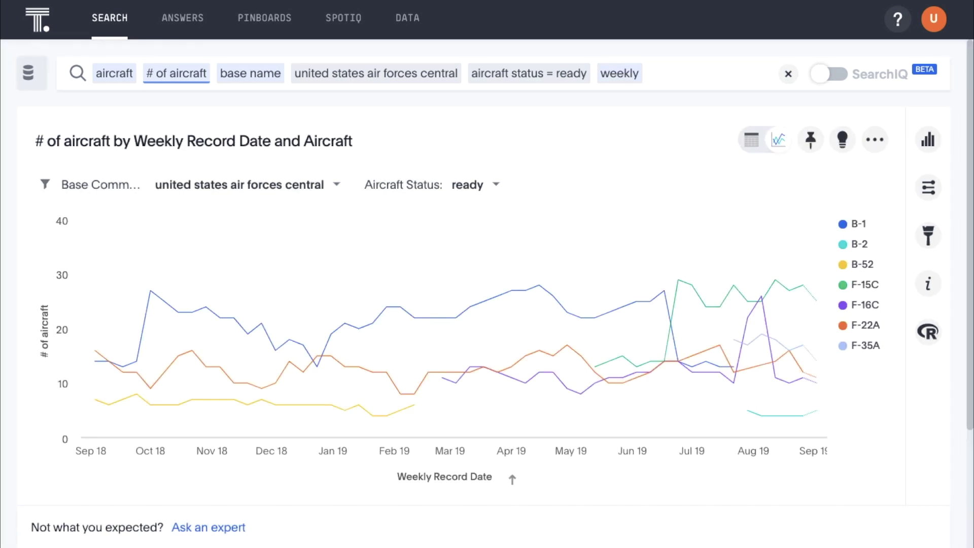
scroll(486, 291, "down", 5)
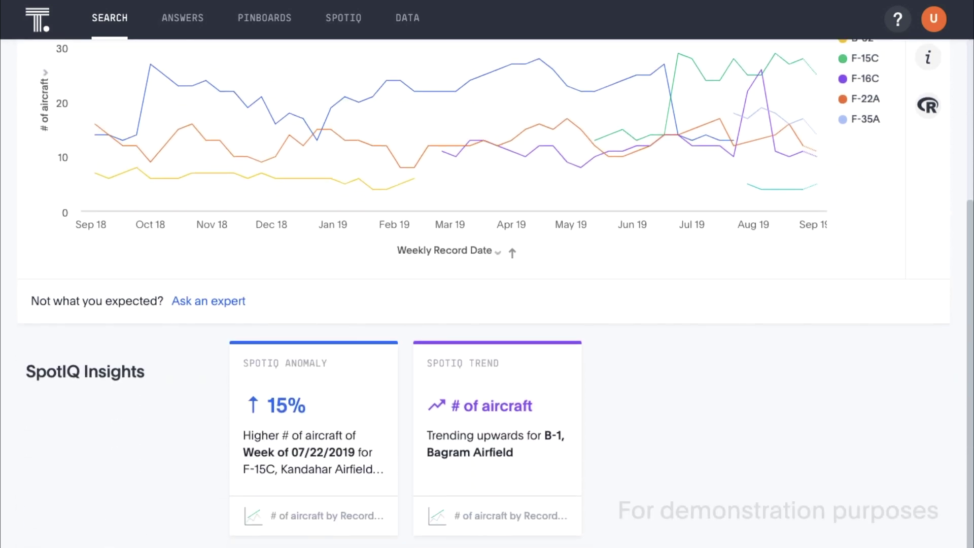
Open the details of the 15% SpotIQ anomaly insight.
left_click(345, 380)
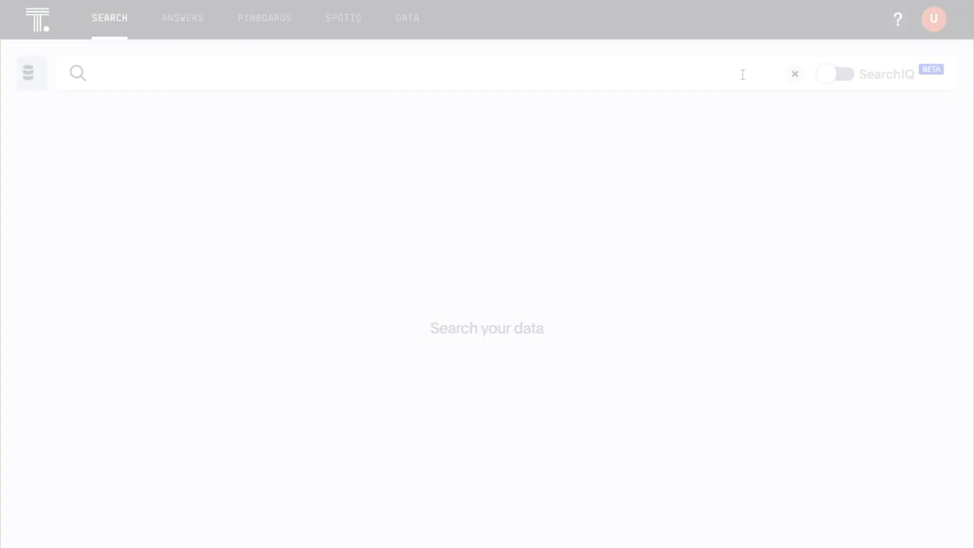
Search aircraft readiness (%) weekly for the last 8 weeks and run SpotIQ Analyze on it.
left_click(91, 73)
type("aircr")
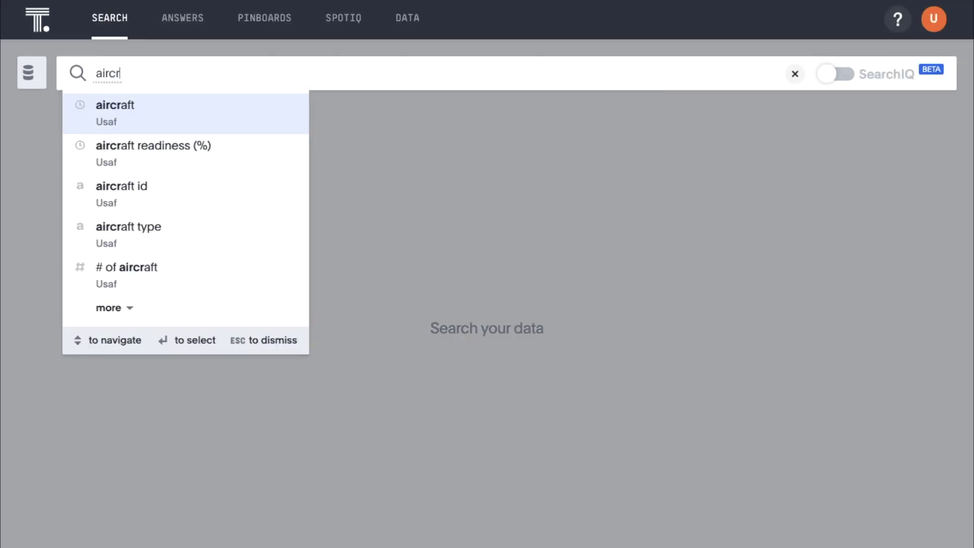
key("Return")
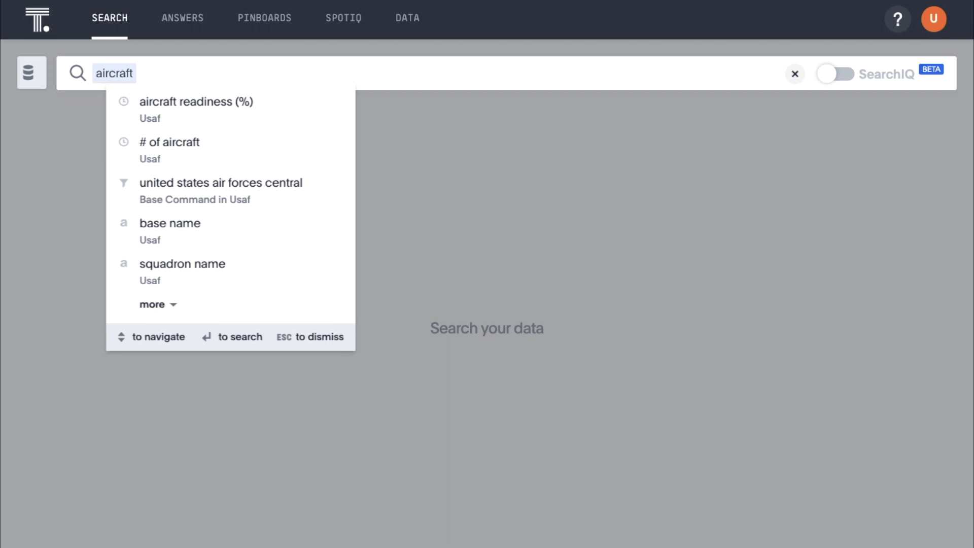
key("Down")
key("Return")
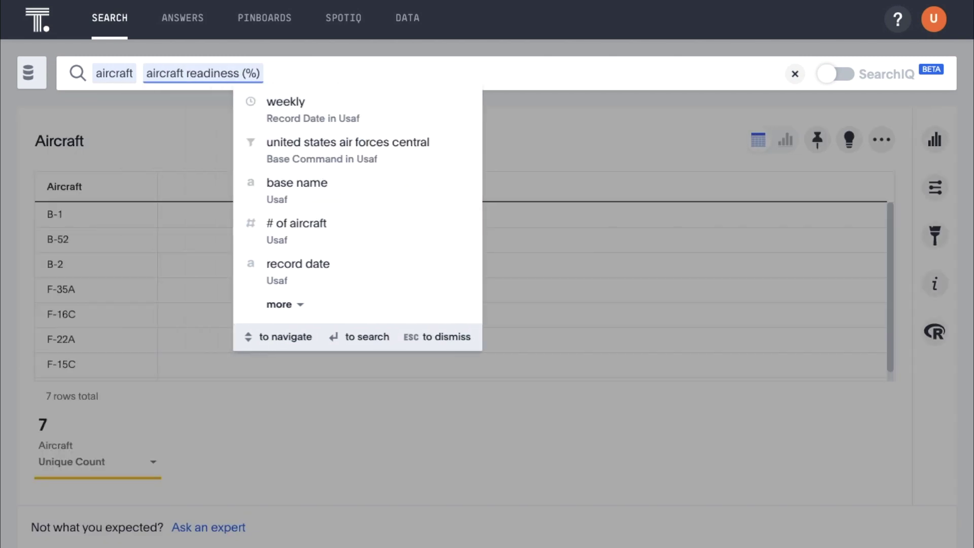
key("Down")
key("Return")
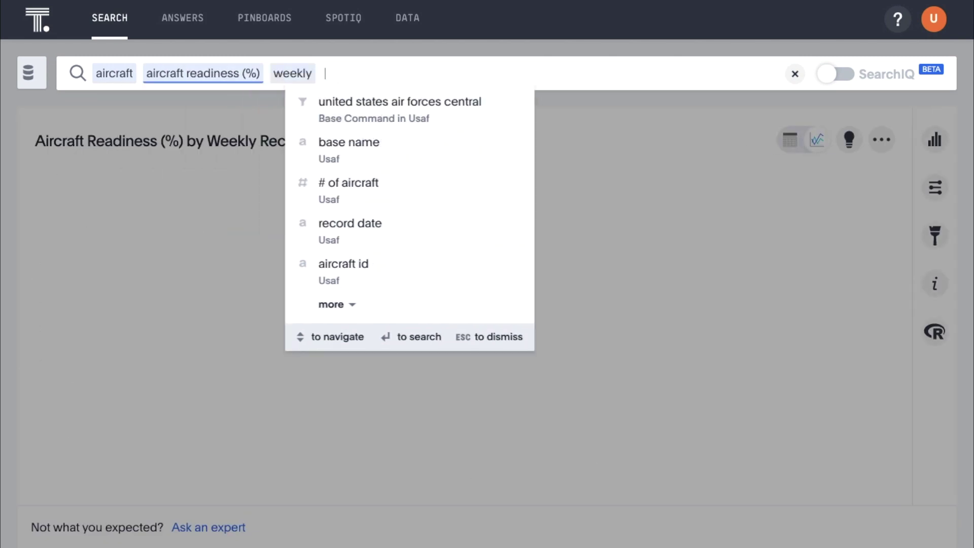
type("last 8 weeks")
key("Return")
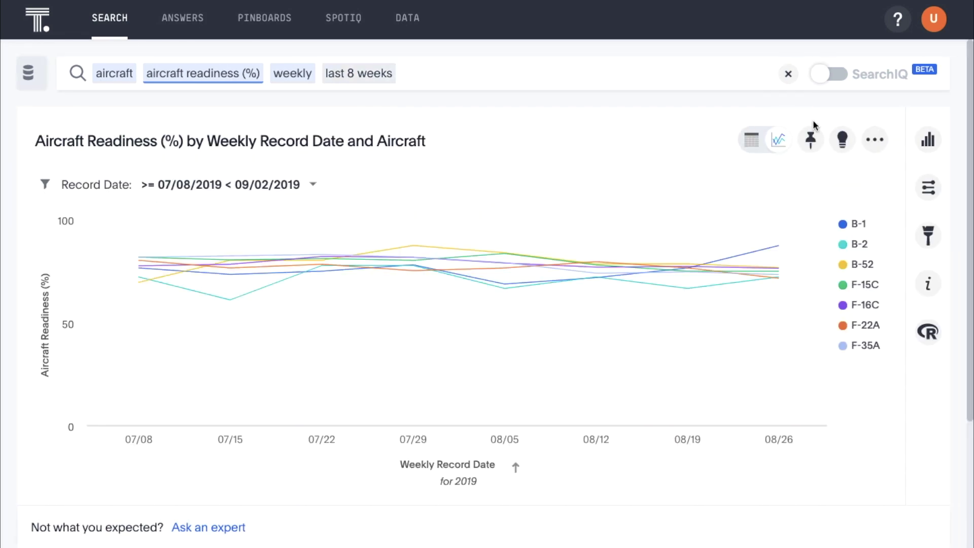
left_click(840, 140)
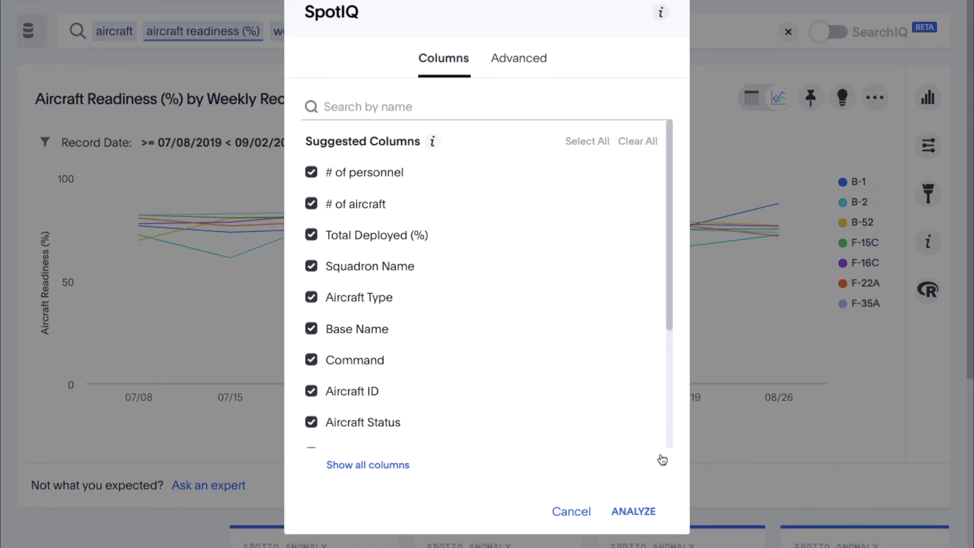
left_click(634, 511)
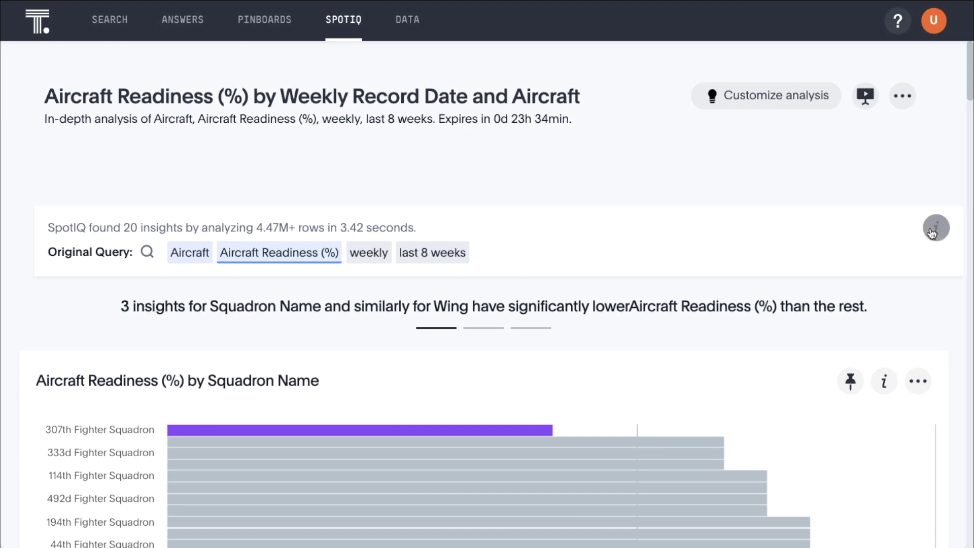
left_click(932, 233)
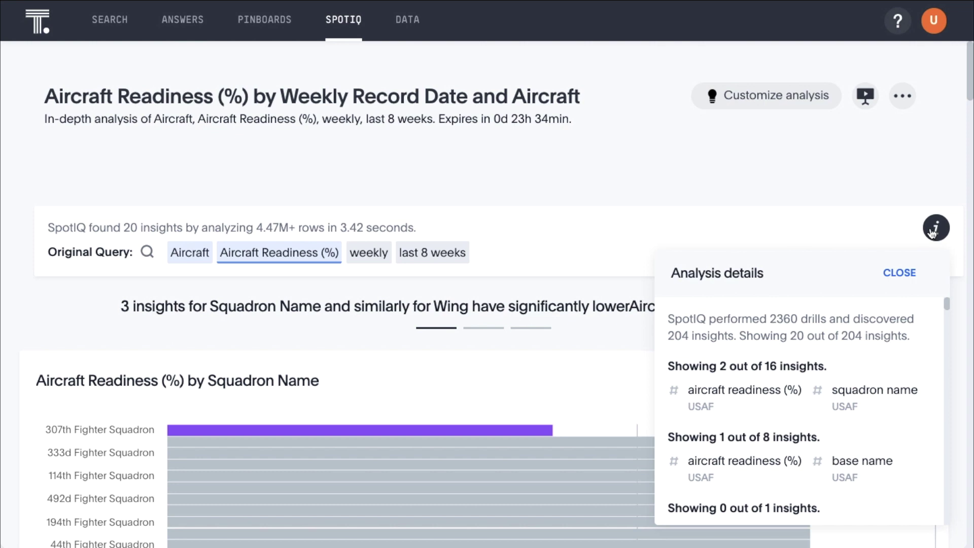
left_click(932, 233)
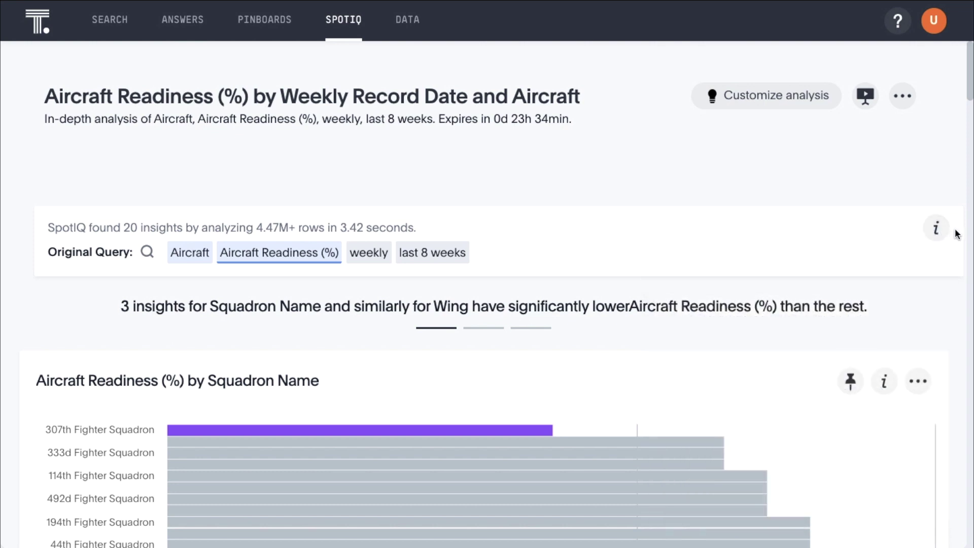
scroll(955, 234, "down", 9)
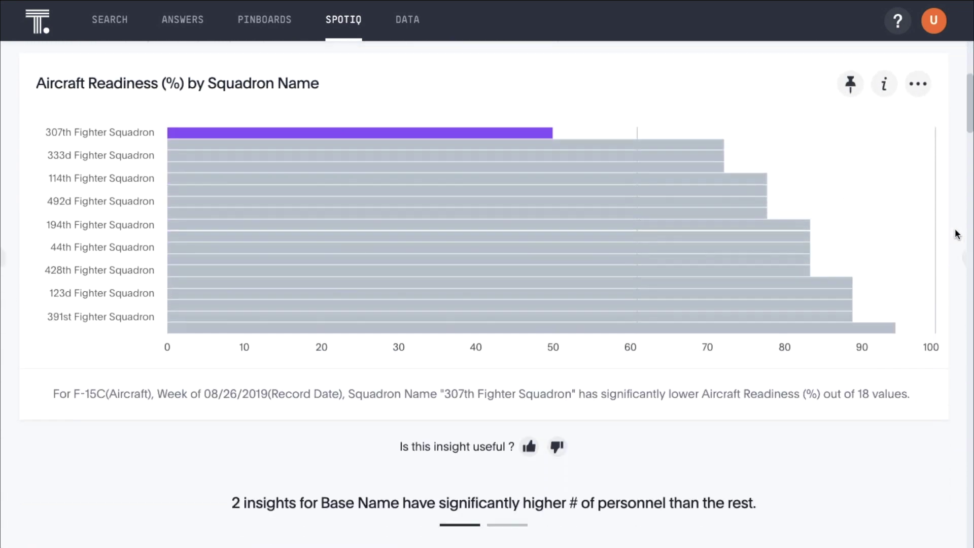
scroll(955, 234, "down", 18)
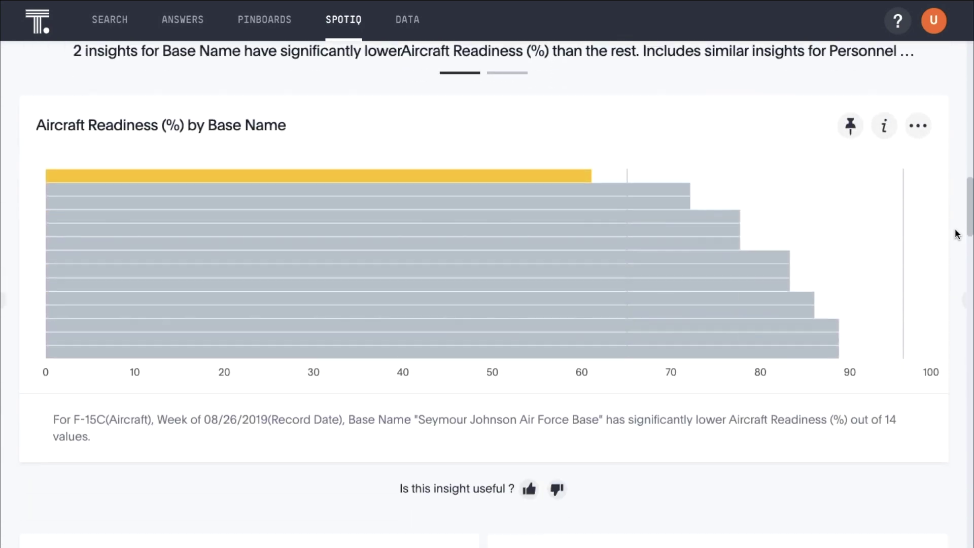
scroll(955, 233, "down", 20)
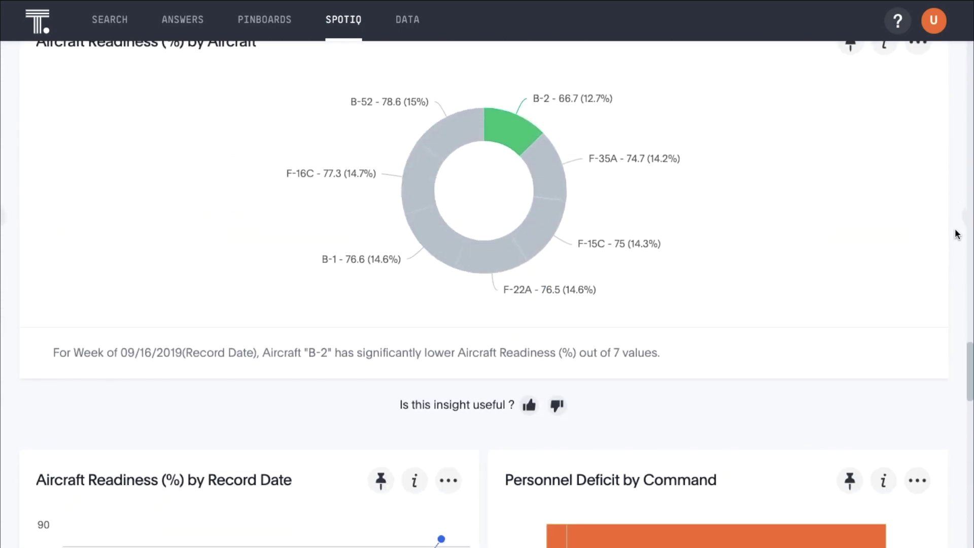
scroll(954, 233, "down", 20)
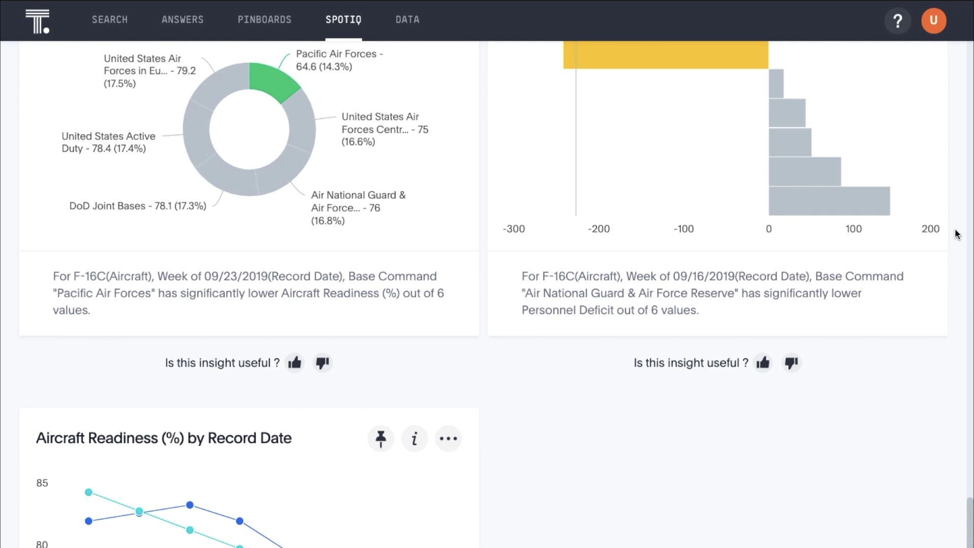
scroll(954, 234, "down", 1)
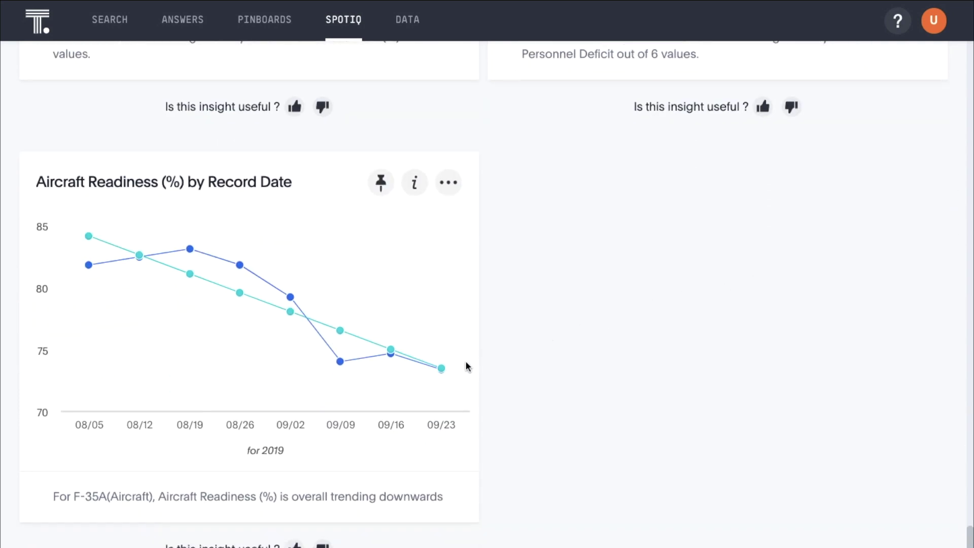
mouse_move(445, 373)
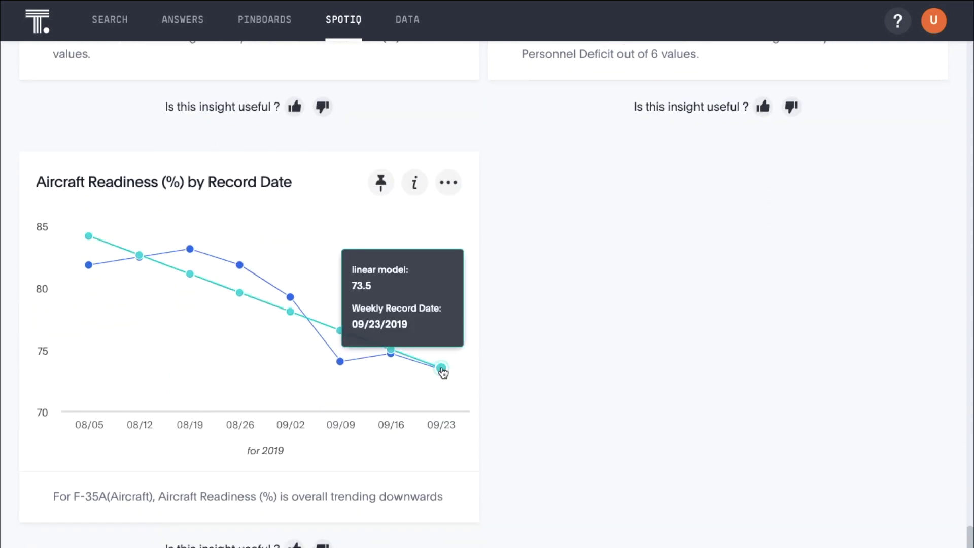